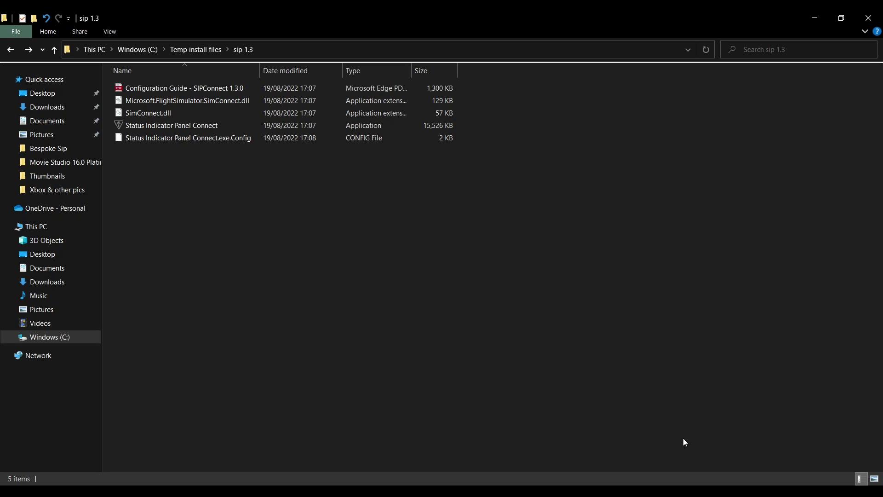
- Open the running Status Indicator Panel Connect application's window from the system tray and reposition it slightly higher on the desktop
{"action": "left_click", "coordinate": [728, 490]}
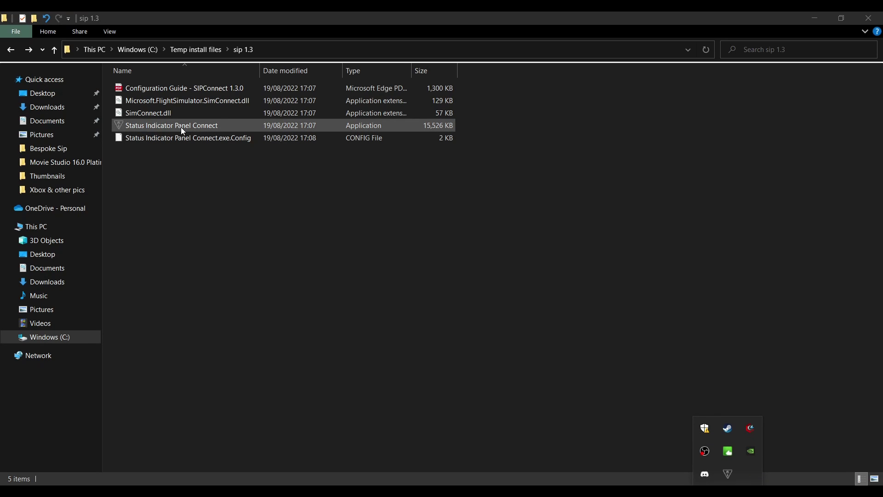
{"action": "double_click", "coordinate": [734, 477]}
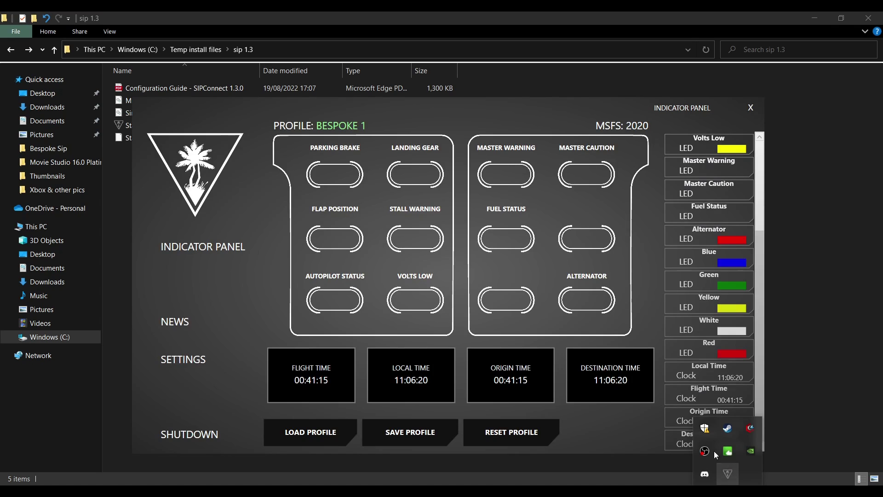
{"action": "left_click_drag", "start_coordinate": [527, 107], "coordinate": [507, 95]}
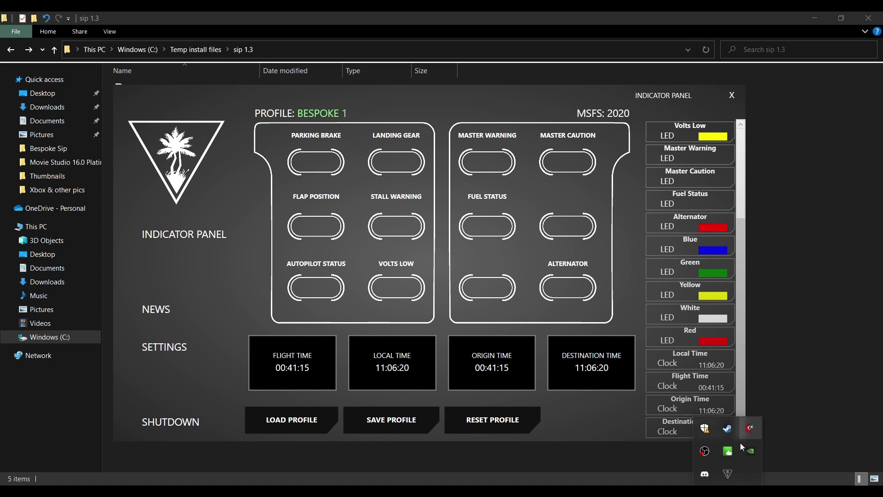
- Show the simulator choices in the Status Indicator Panel Connect tray options, dismiss them and reposition the application window
{"action": "right_click", "coordinate": [732, 475]}
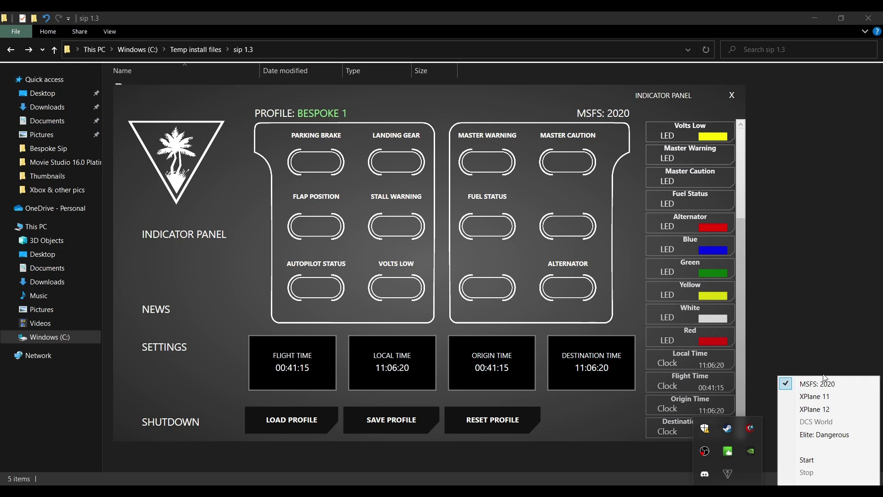
{"action": "left_click", "coordinate": [463, 99]}
{"action": "left_click_drag", "start_coordinate": [471, 99], "coordinate": [488, 99]}
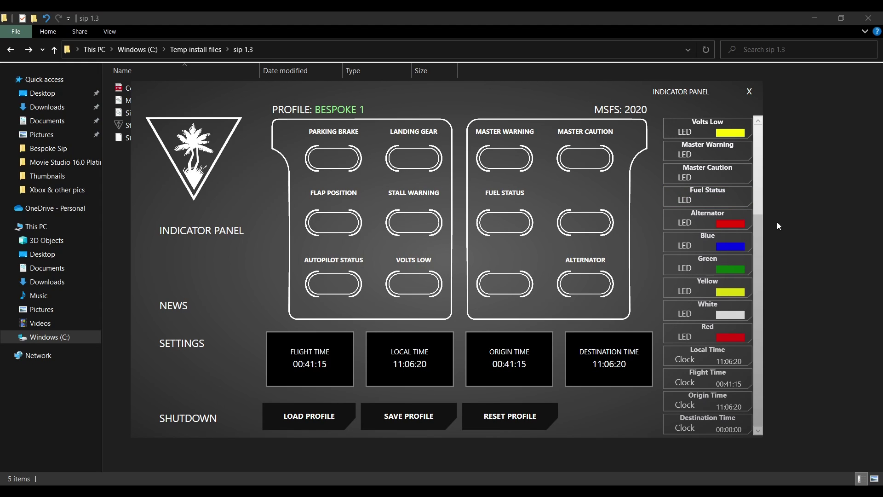
- Assign the Parking Brake LED to the Master Caution slot and Autopilot Status to the Master Warning slot
{"action": "scroll", "coordinate": [759, 196], "scroll_direction": "up", "scroll_amount": 3}
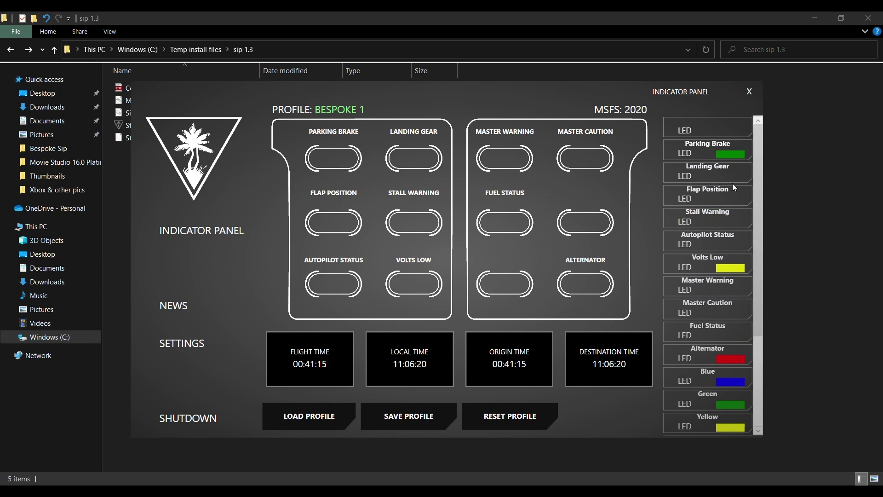
{"action": "left_click", "coordinate": [699, 145]}
{"action": "left_click_drag", "start_coordinate": [587, 160], "coordinate": [586, 160]}
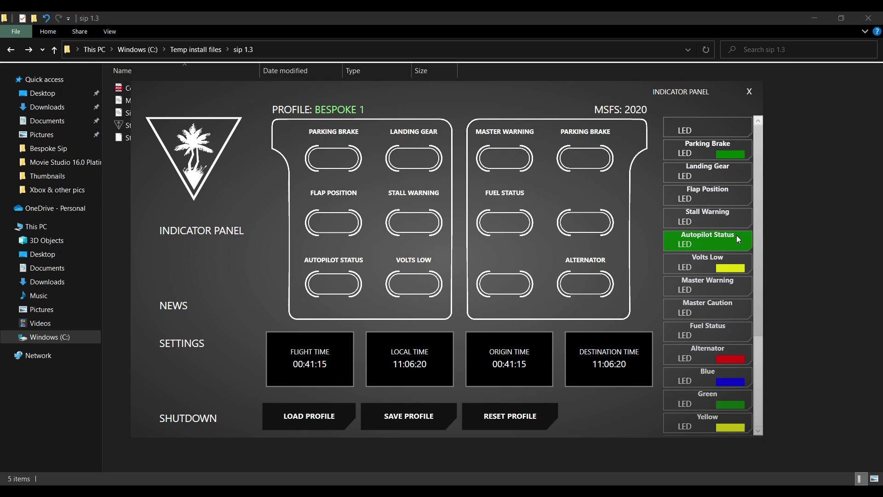
{"action": "left_click_drag", "start_coordinate": [735, 239], "coordinate": [541, 199]}
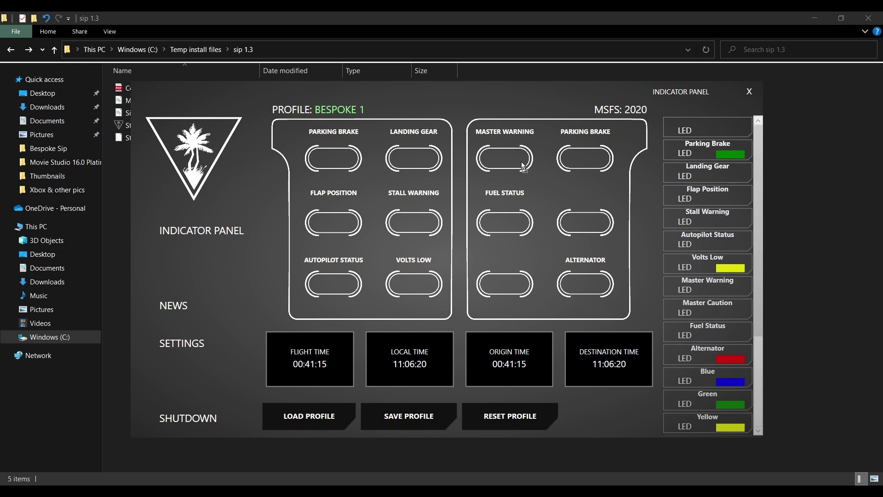
{"action": "left_click_drag", "start_coordinate": [523, 166], "coordinate": [523, 166]}
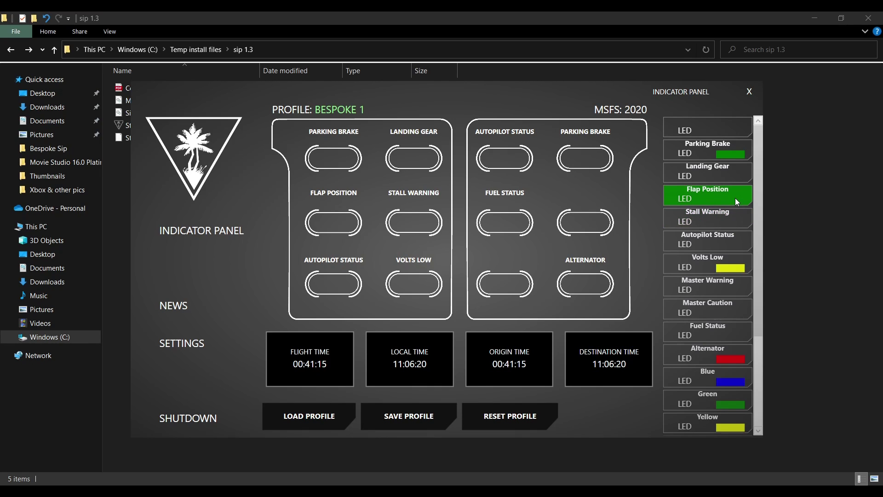
- Assign Flap Position to the empty slot above Alternator and Landing Gear to the Alternator slot
{"action": "left_click", "coordinate": [587, 220]}
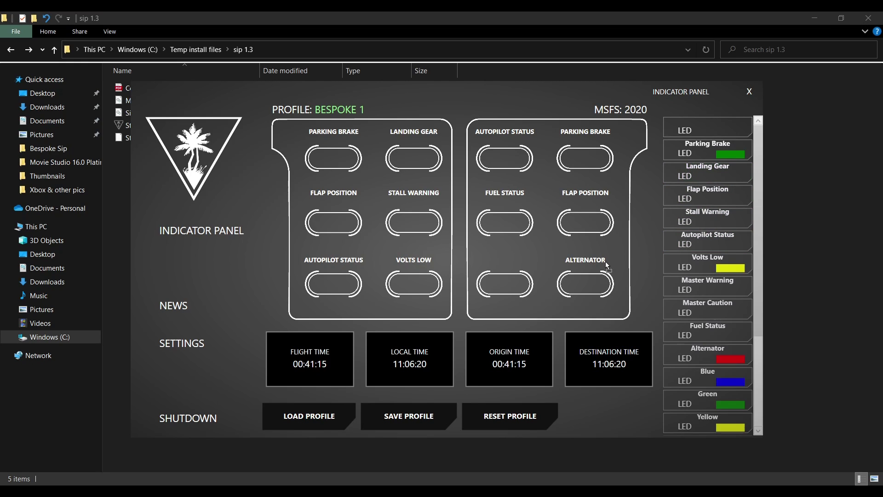
{"action": "left_click", "coordinate": [605, 287]}
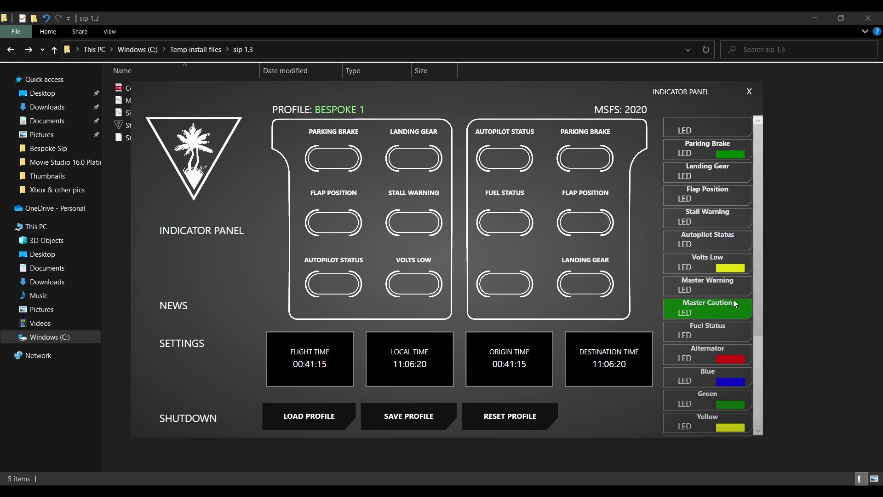
- Assign the Blue LED to the Fuel Status slot and to the empty slot beneath it
{"action": "scroll", "coordinate": [734, 303], "scroll_direction": "down", "scroll_amount": 5}
{"action": "scroll", "coordinate": [734, 315], "scroll_direction": "up", "scroll_amount": 3}
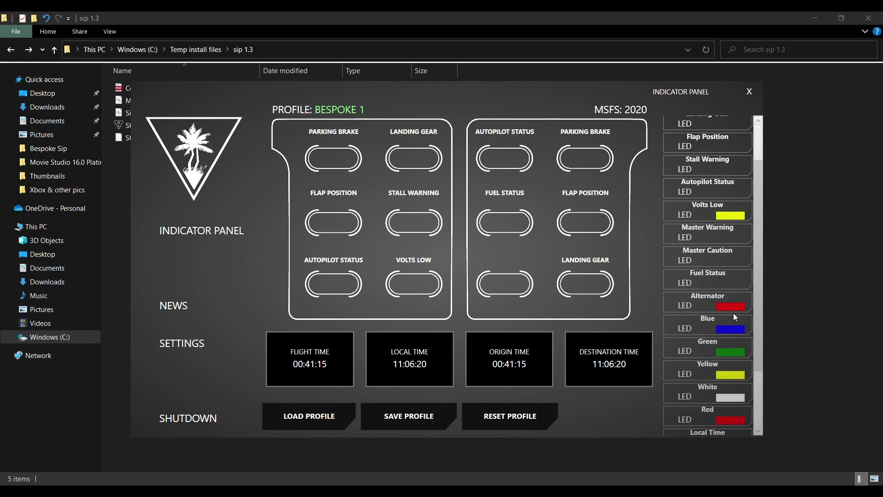
{"action": "scroll", "coordinate": [733, 313], "scroll_direction": "up", "scroll_amount": 3}
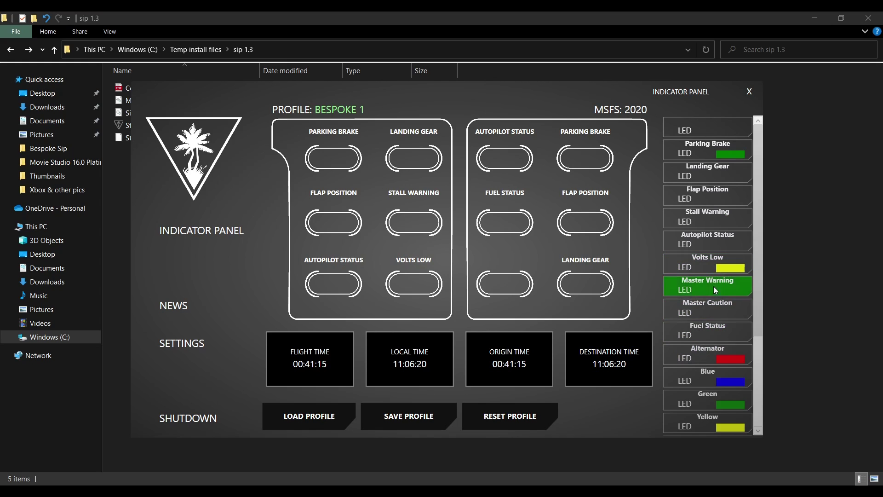
{"action": "scroll", "coordinate": [714, 334], "scroll_direction": "down", "scroll_amount": 3}
{"action": "scroll", "coordinate": [713, 333], "scroll_direction": "up", "scroll_amount": 2}
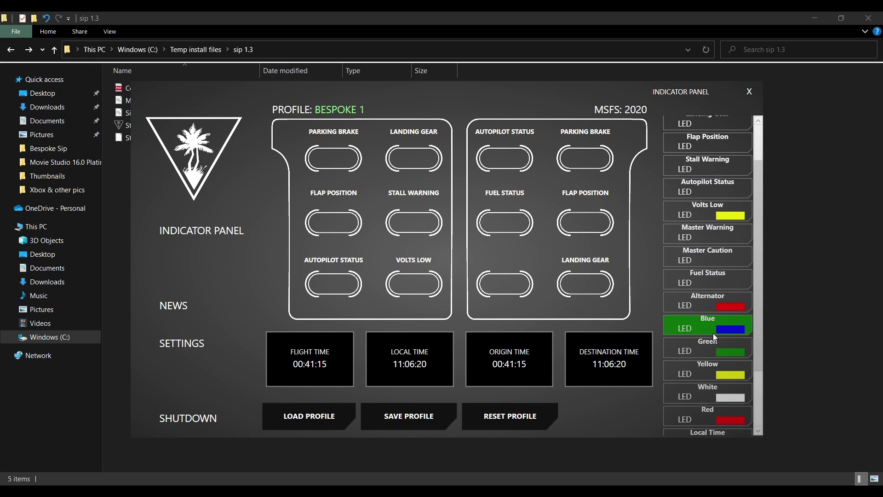
{"action": "scroll", "coordinate": [713, 333], "scroll_direction": "up", "scroll_amount": 1}
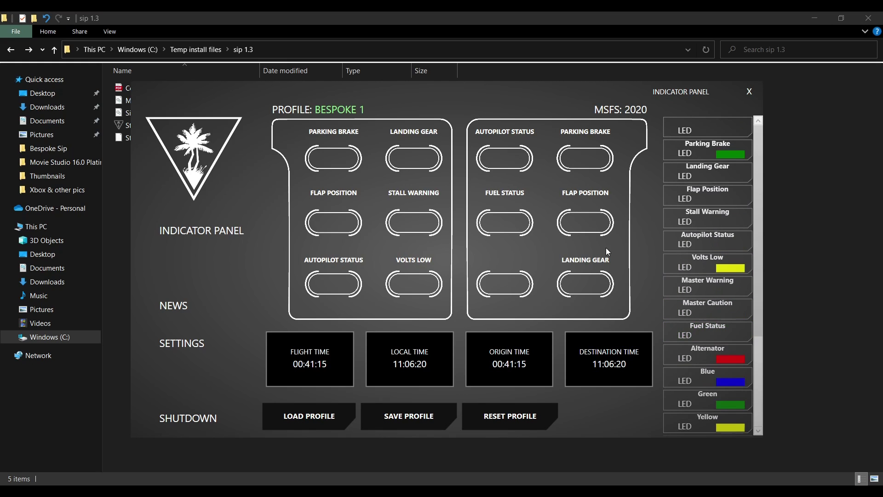
{"action": "scroll", "coordinate": [723, 300], "scroll_direction": "down", "scroll_amount": 1}
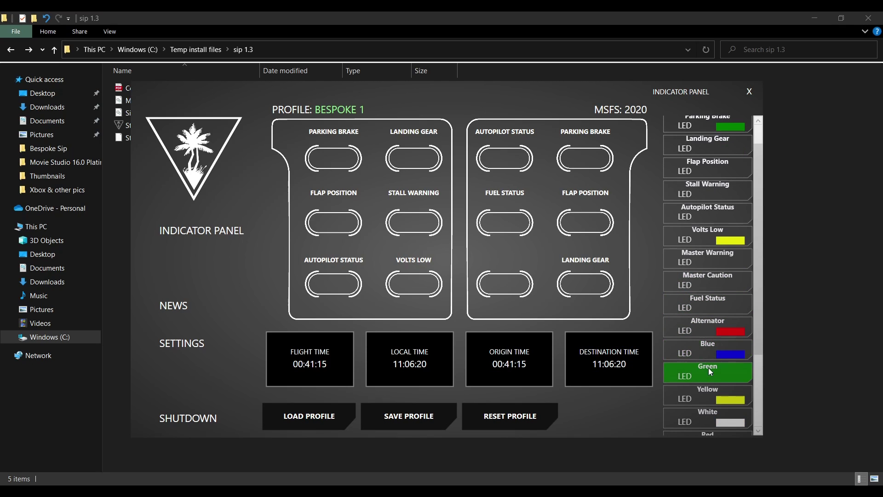
{"action": "scroll", "coordinate": [709, 403], "scroll_direction": "down", "scroll_amount": 1}
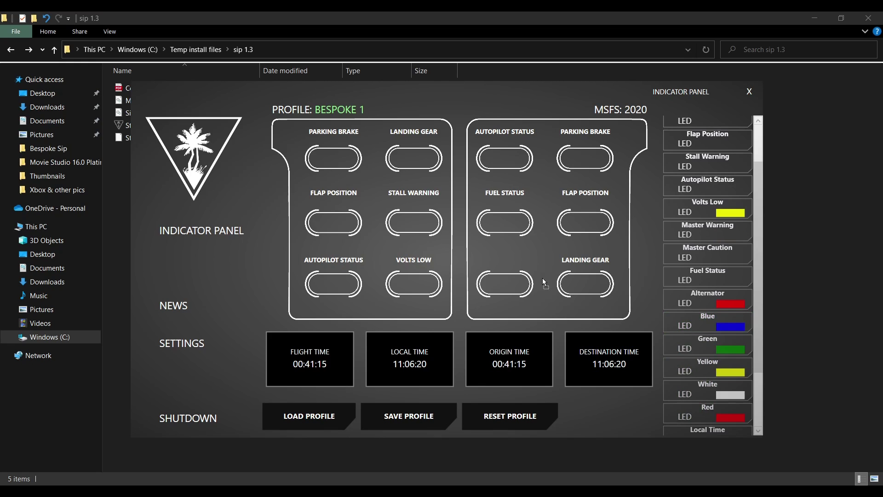
{"action": "left_click", "coordinate": [521, 230]}
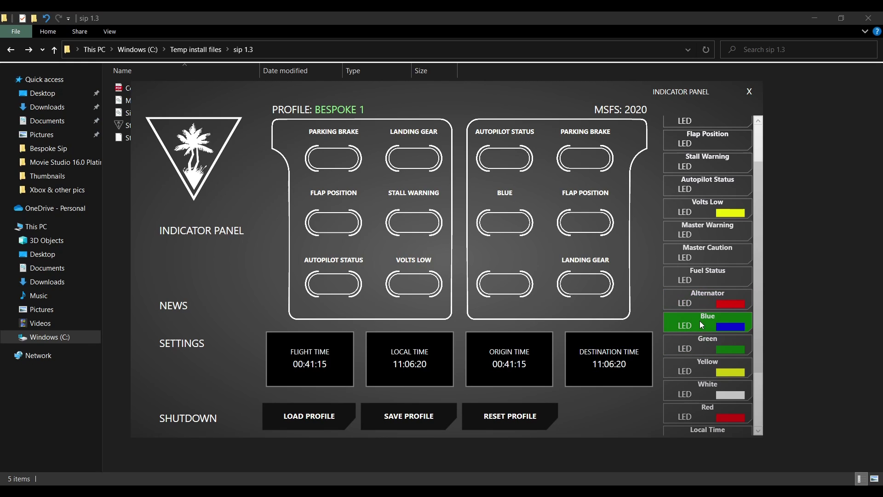
{"action": "left_click_drag", "start_coordinate": [700, 321], "coordinate": [534, 334]}
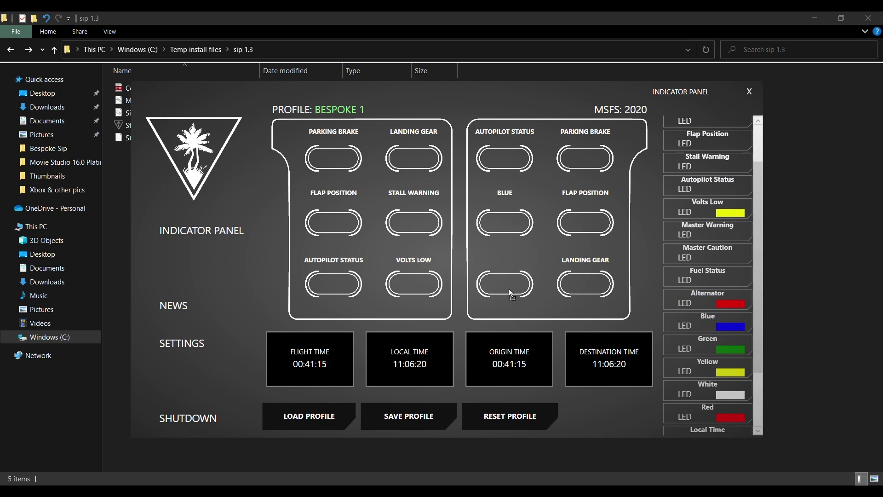
{"action": "left_click_drag", "start_coordinate": [510, 292], "coordinate": [509, 290]}
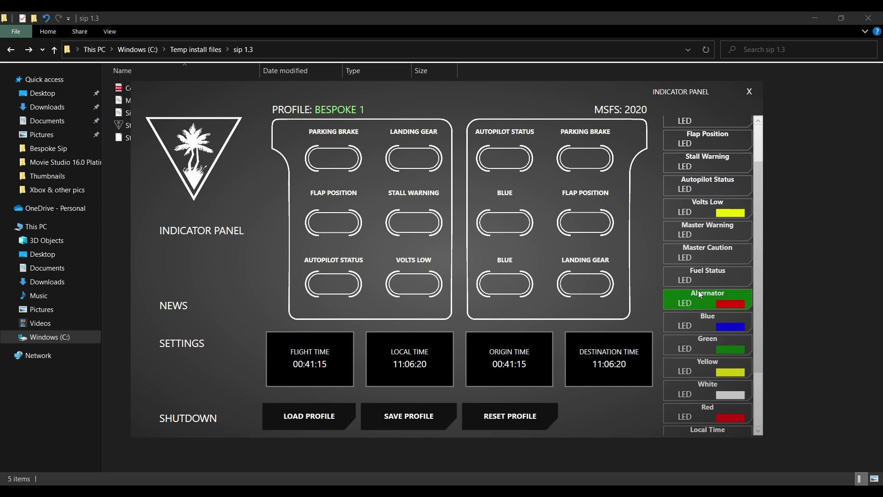
- Assign Master Warning, Master Caution, Fuel Status and Volts Low to the left panel's Parking Brake, Landing Gear, Flap Position and Autopilot Status slots
{"action": "scroll", "coordinate": [716, 268], "scroll_direction": "up", "scroll_amount": 1}
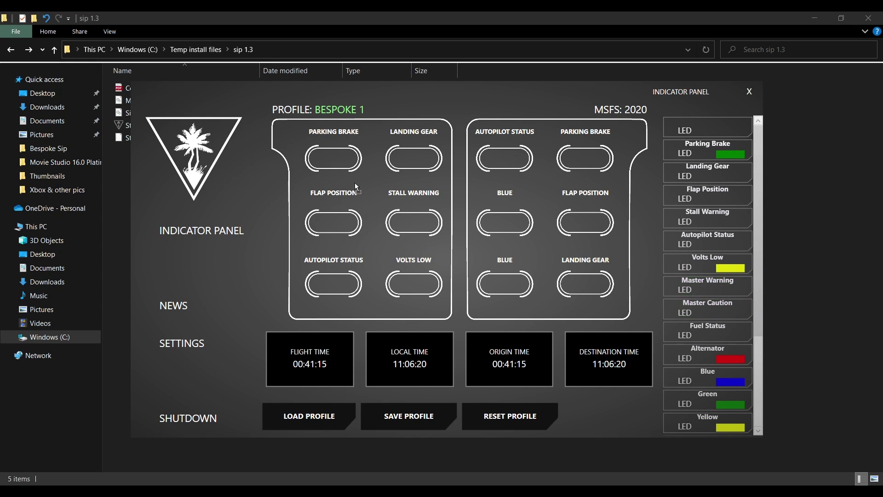
{"action": "left_click", "coordinate": [342, 155]}
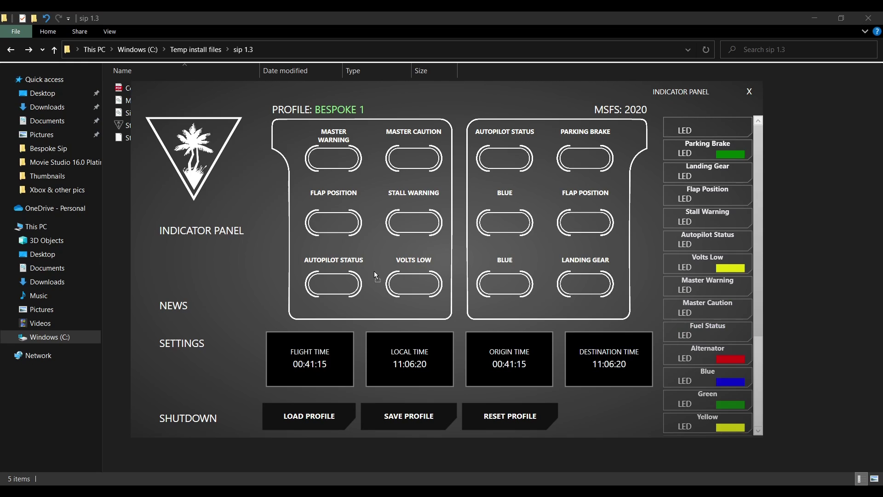
{"action": "left_click", "coordinate": [347, 232]}
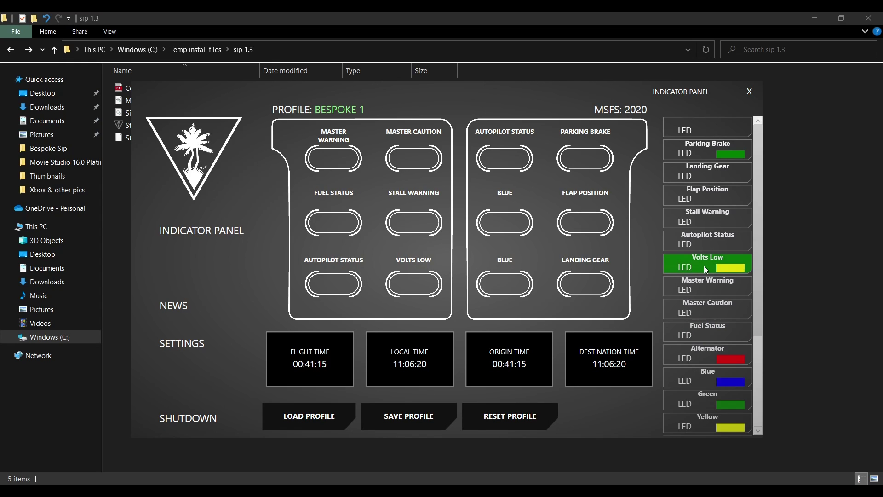
{"action": "left_click", "coordinate": [349, 286]}
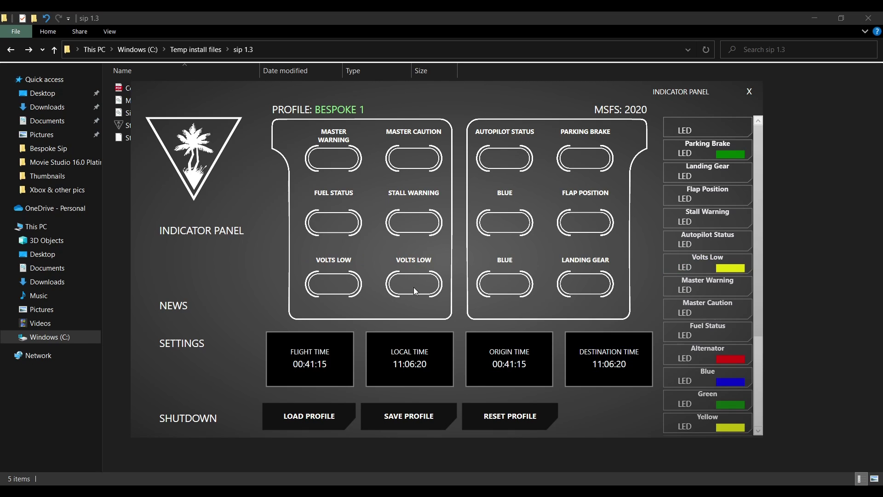
- Assign the Blue LED to the left panel's Volts Low slot below Stall Warning
{"action": "scroll", "coordinate": [736, 228], "scroll_direction": "down", "scroll_amount": 2}
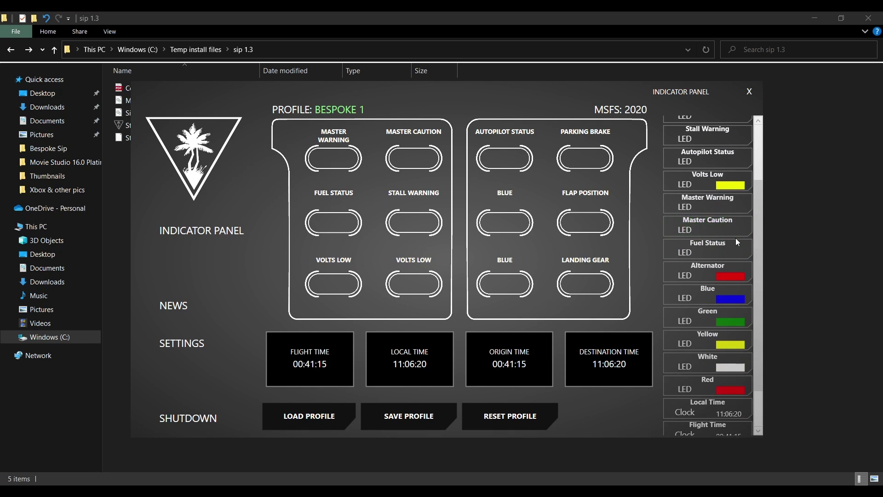
{"action": "scroll", "coordinate": [735, 238], "scroll_direction": "up", "scroll_amount": 2}
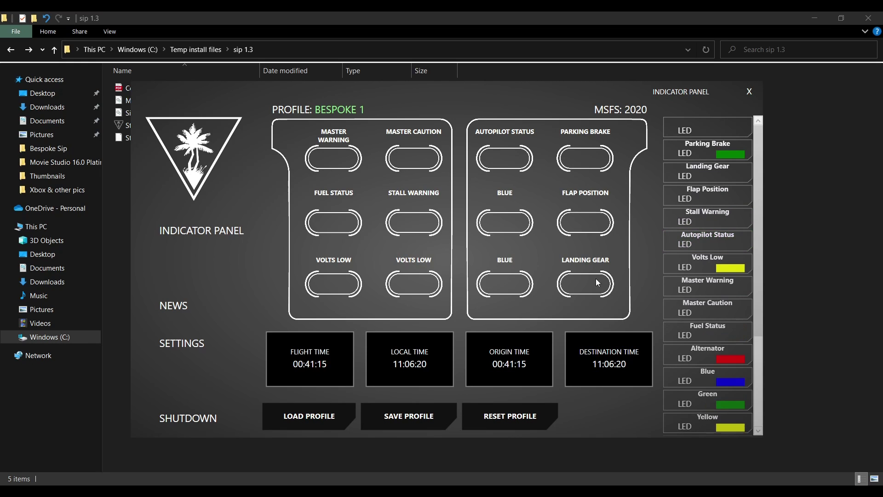
{"action": "scroll", "coordinate": [700, 277], "scroll_direction": "down", "scroll_amount": 1}
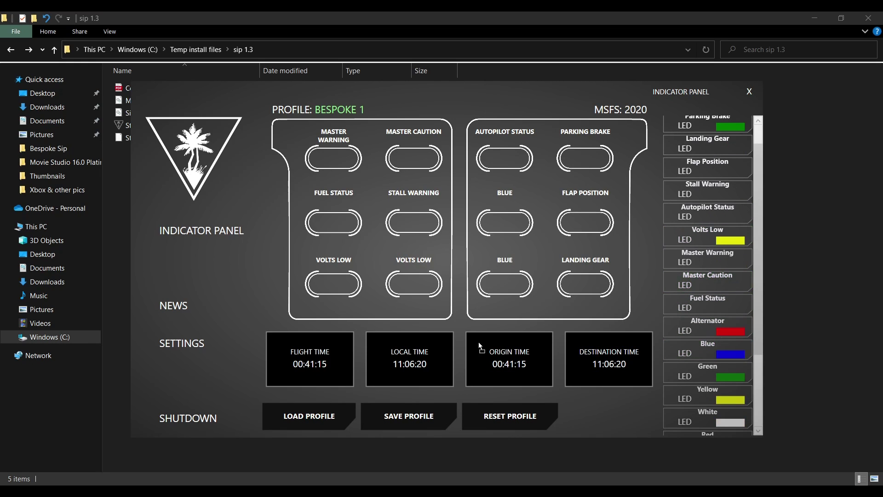
{"action": "left_click", "coordinate": [416, 289]}
- Start saving the profile, choose C:\sip profiles as the save location, and cancel the Save Profile dialog
{"action": "left_click", "coordinate": [433, 407]}
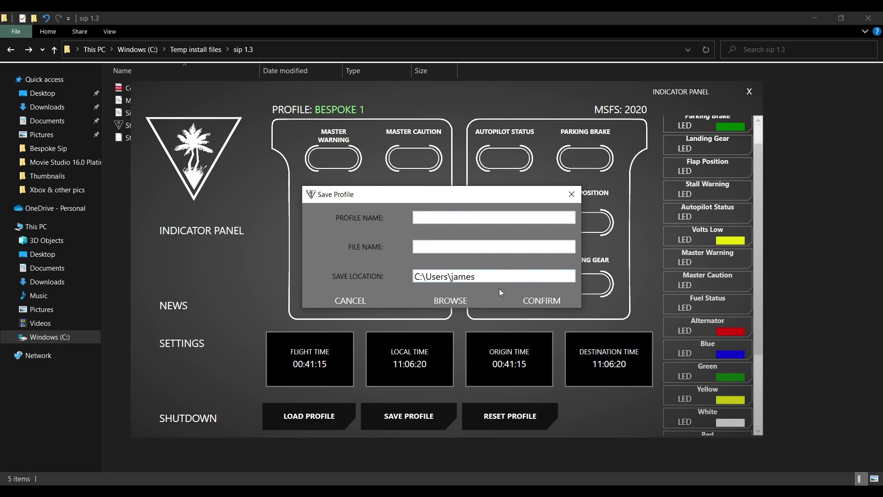
{"action": "left_click", "coordinate": [465, 297]}
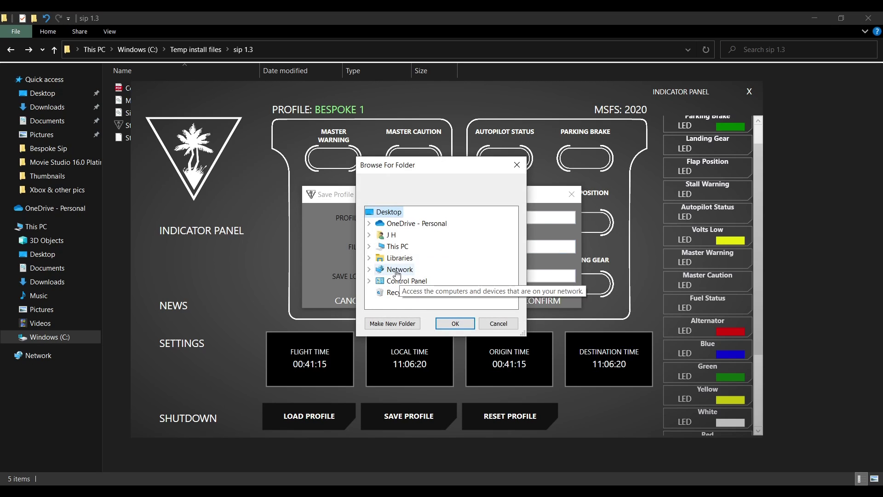
{"action": "left_click", "coordinate": [498, 323]}
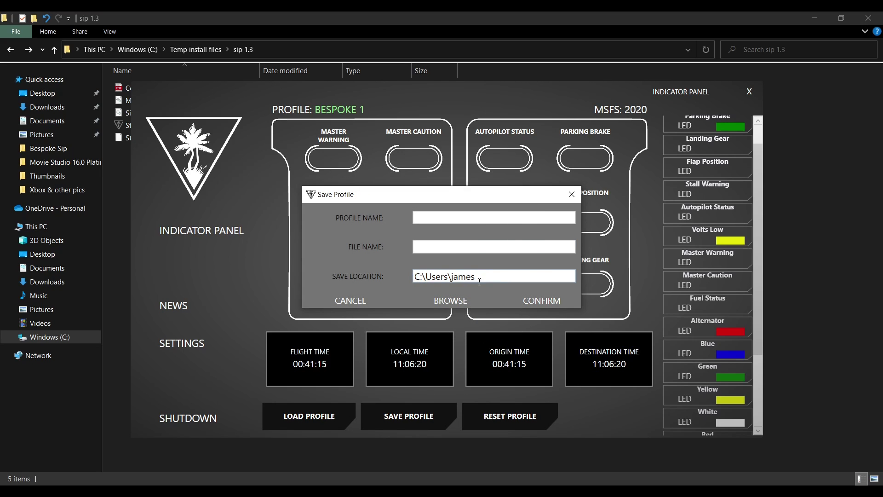
{"action": "left_click", "coordinate": [450, 300]}
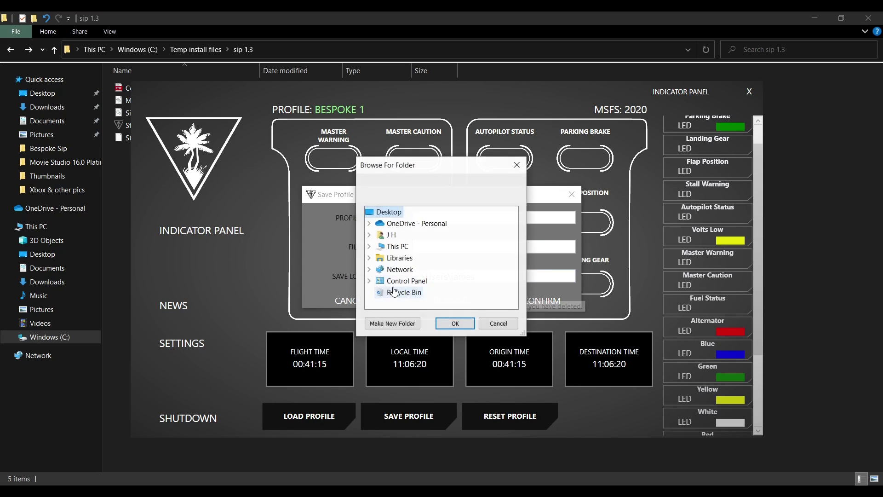
{"action": "double_click", "coordinate": [380, 248]}
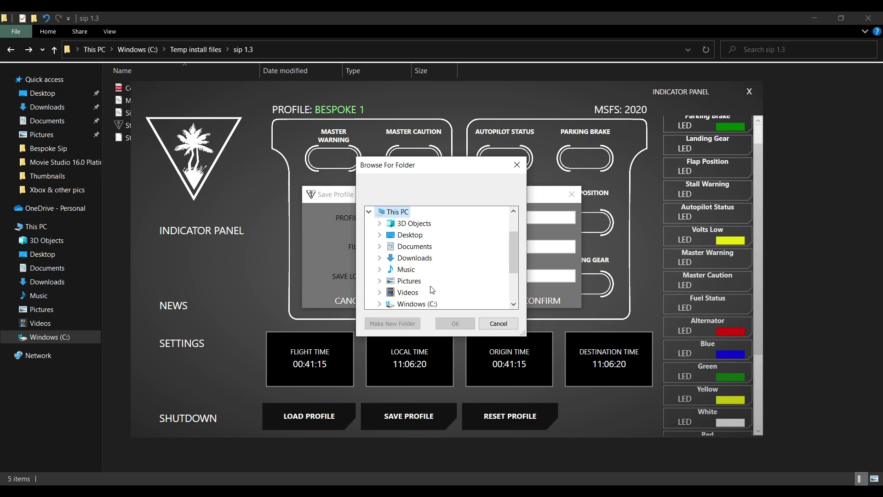
{"action": "double_click", "coordinate": [417, 303]}
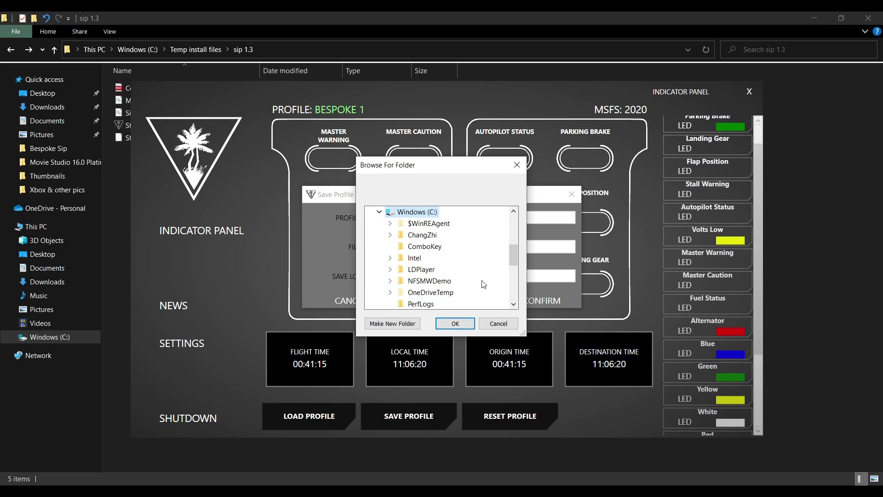
{"action": "scroll", "coordinate": [483, 285], "scroll_direction": "down", "scroll_amount": 2}
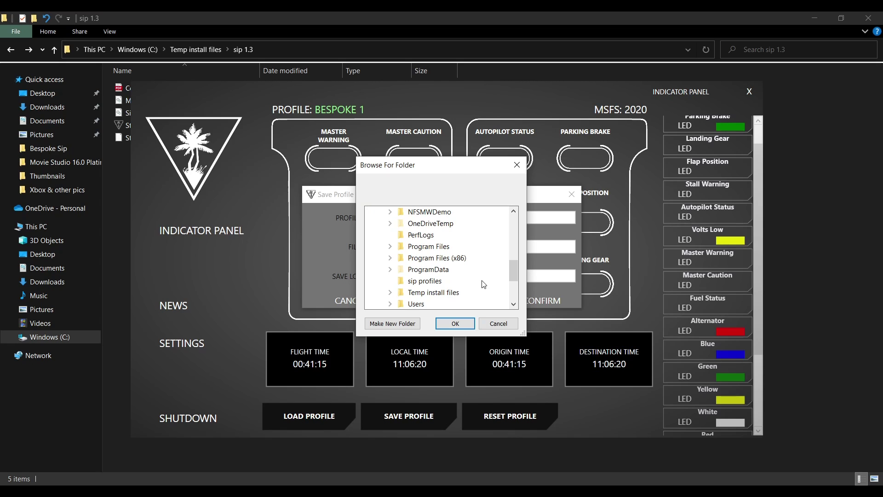
{"action": "left_click", "coordinate": [427, 281]}
{"action": "left_click", "coordinate": [465, 322]}
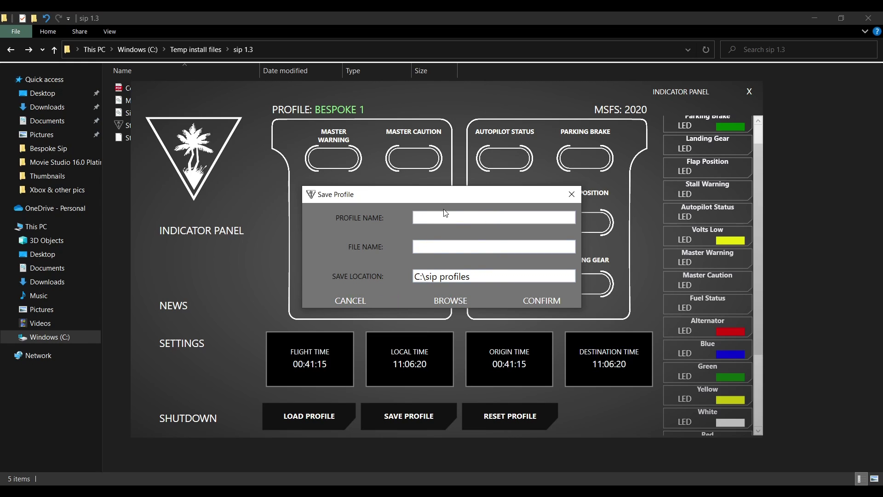
{"action": "left_click", "coordinate": [357, 298]}
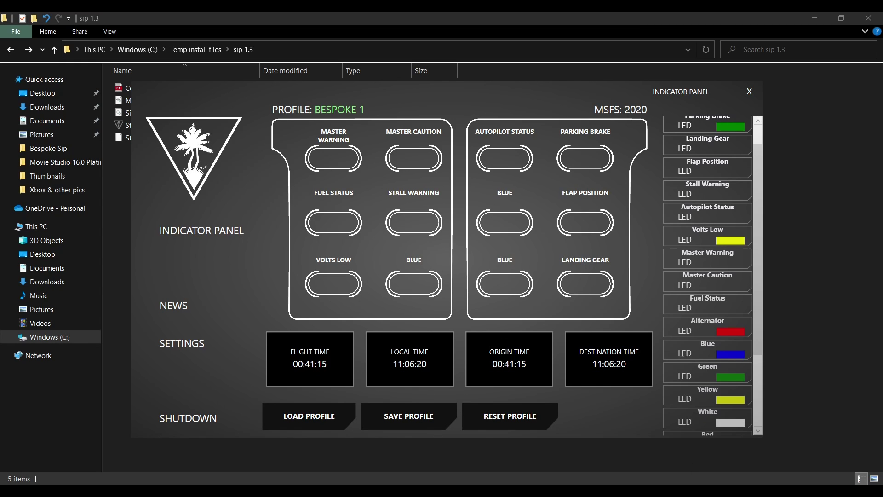